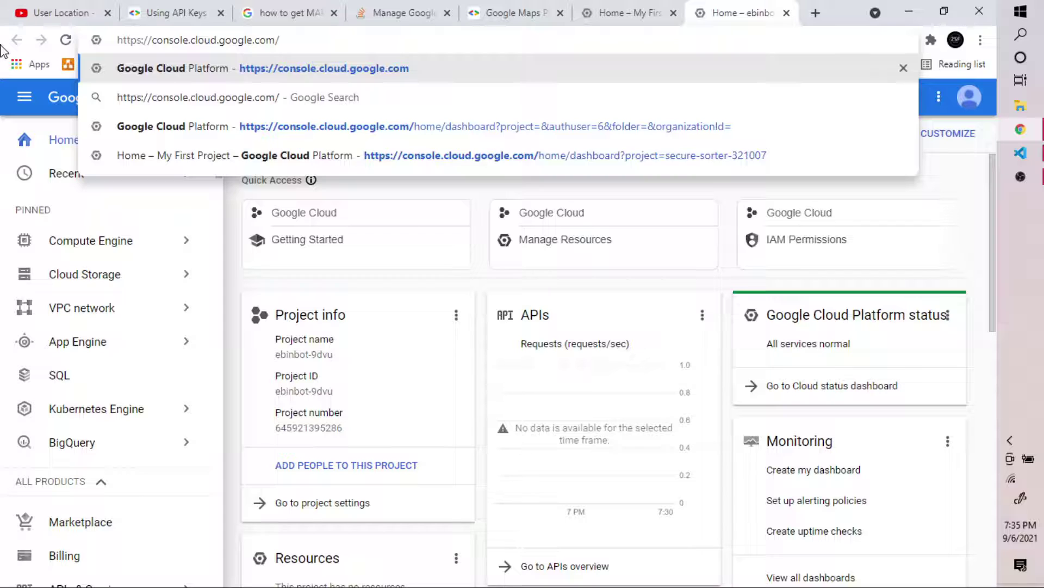
{"action": "key", "text": "Return"}
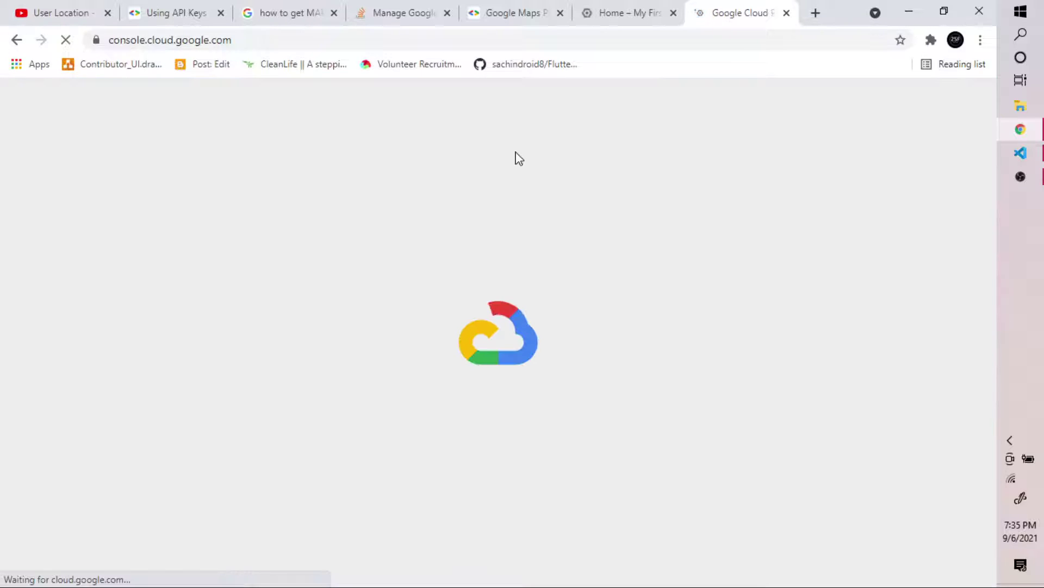
{"action": "left_click", "coordinate": [134, 47]}
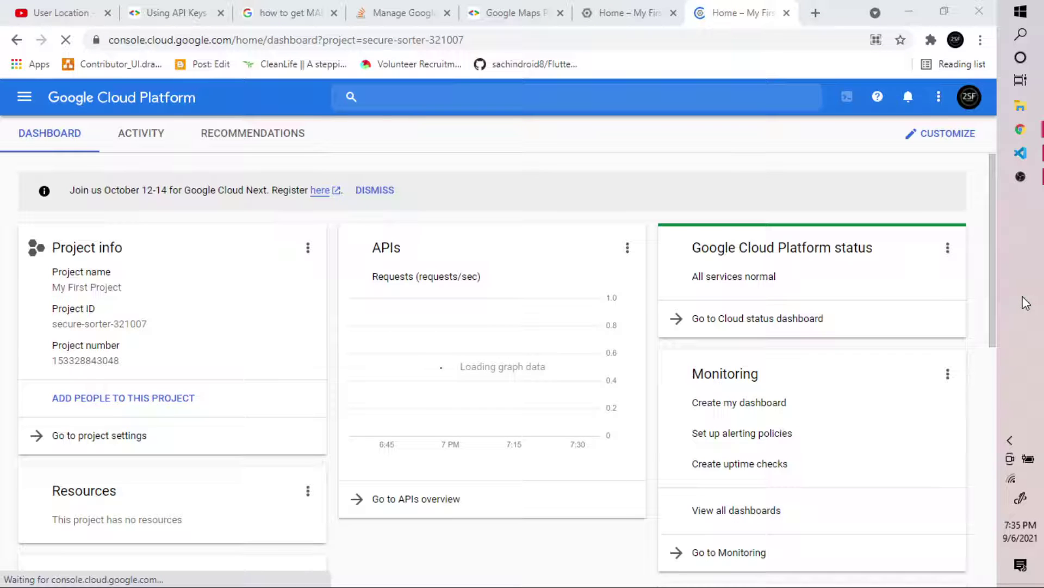
{"action": "key", "text": "ctrl+w"}
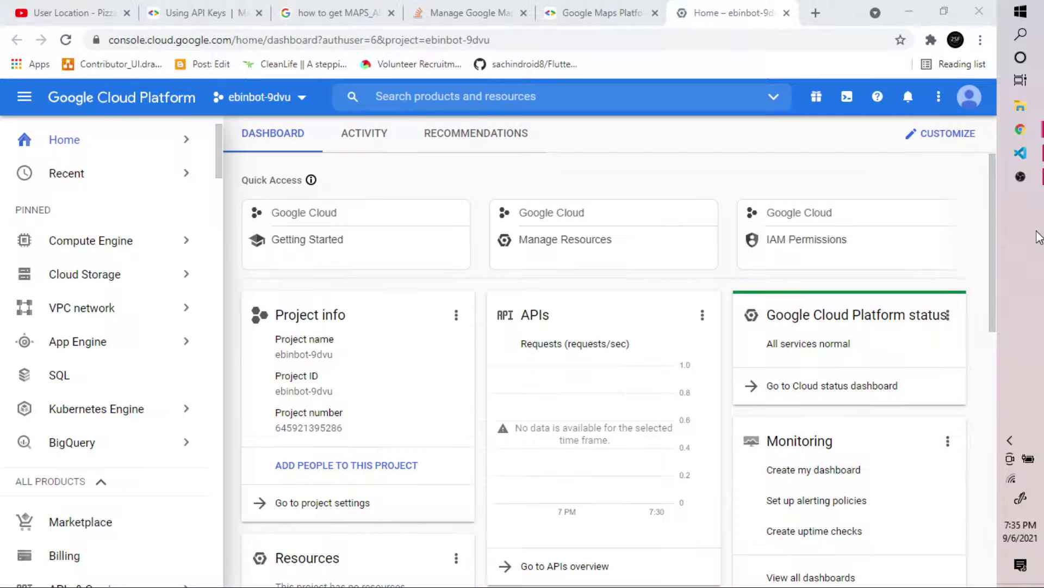
- Create a new project named "Google Maps API KEY" with no organization
{"action": "left_click", "coordinate": [284, 104]}
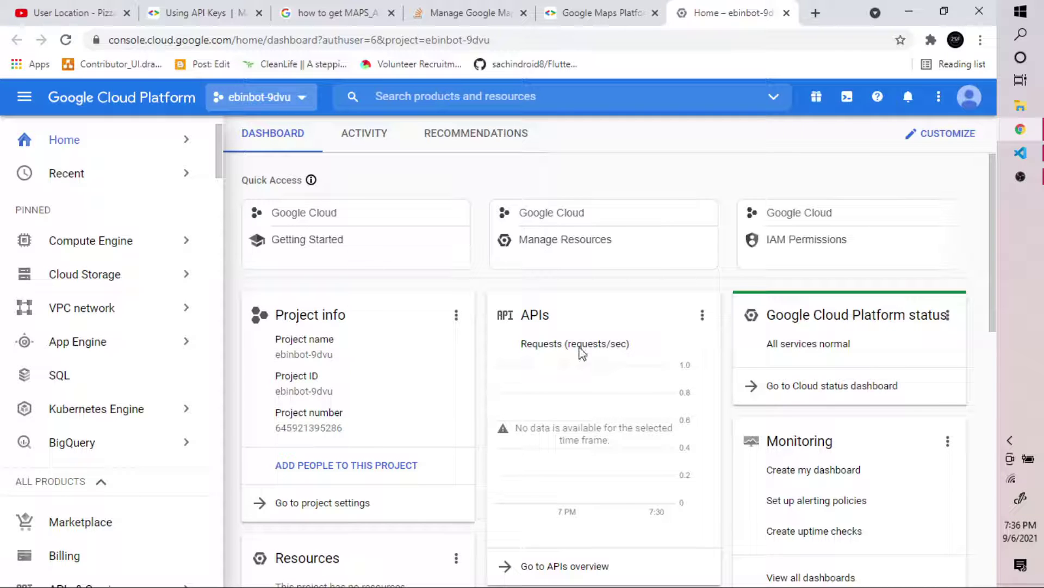
{"action": "left_click", "coordinate": [273, 94]}
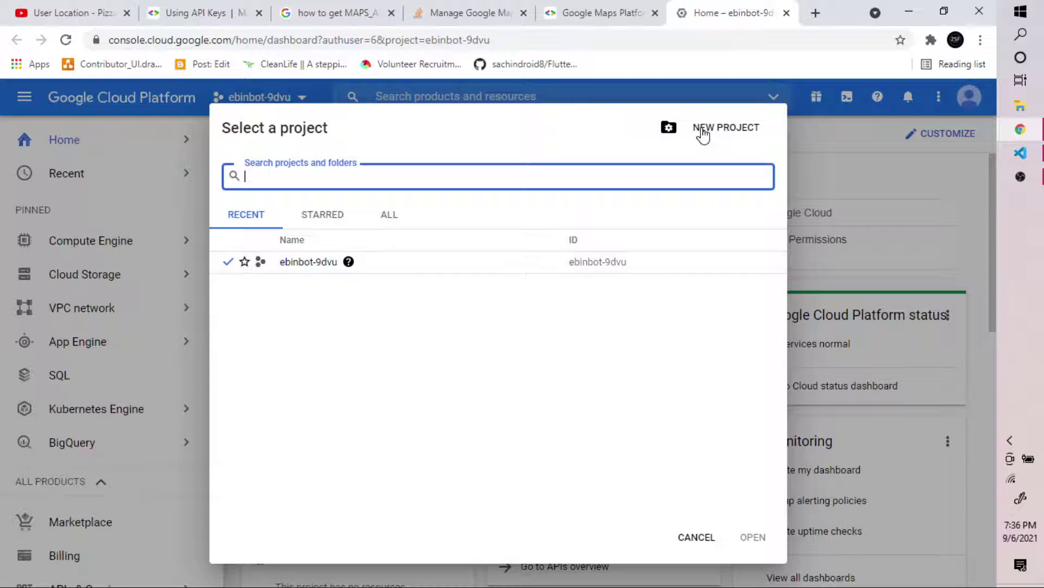
{"action": "left_click", "coordinate": [705, 130]}
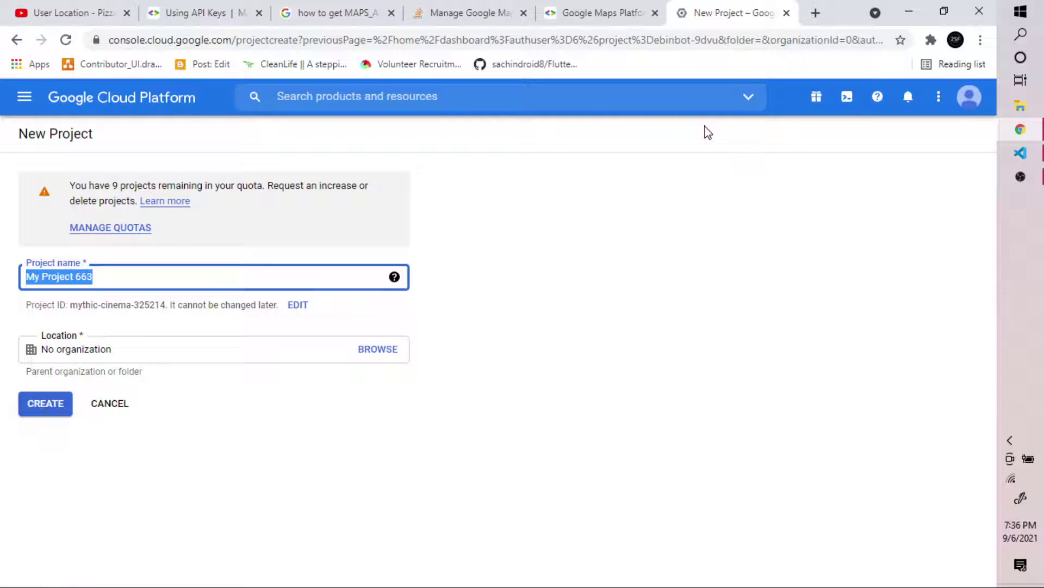
{"action": "type", "text": "Googl"}
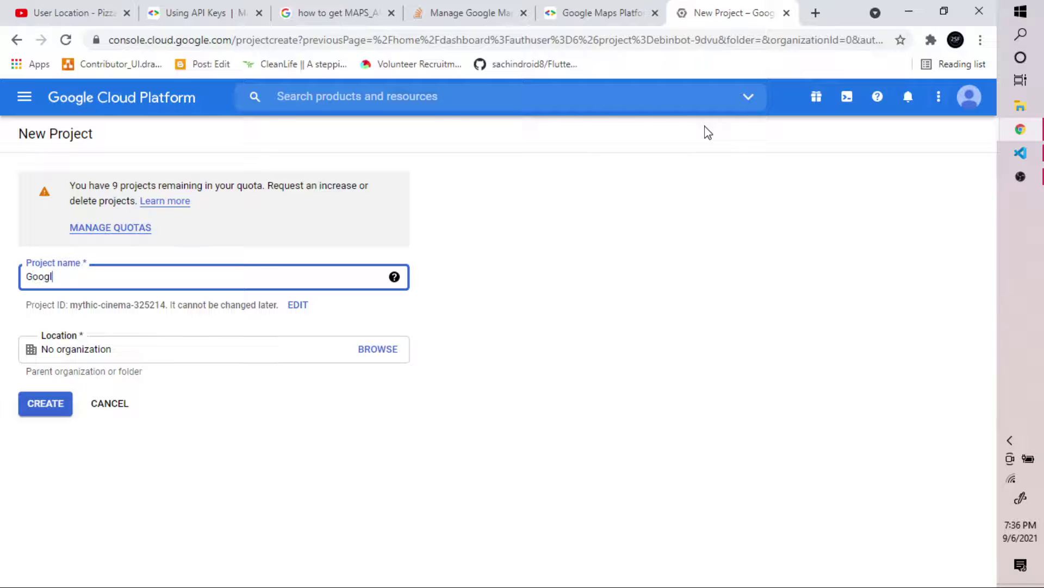
{"action": "type", "text": "e Maps API KEY"}
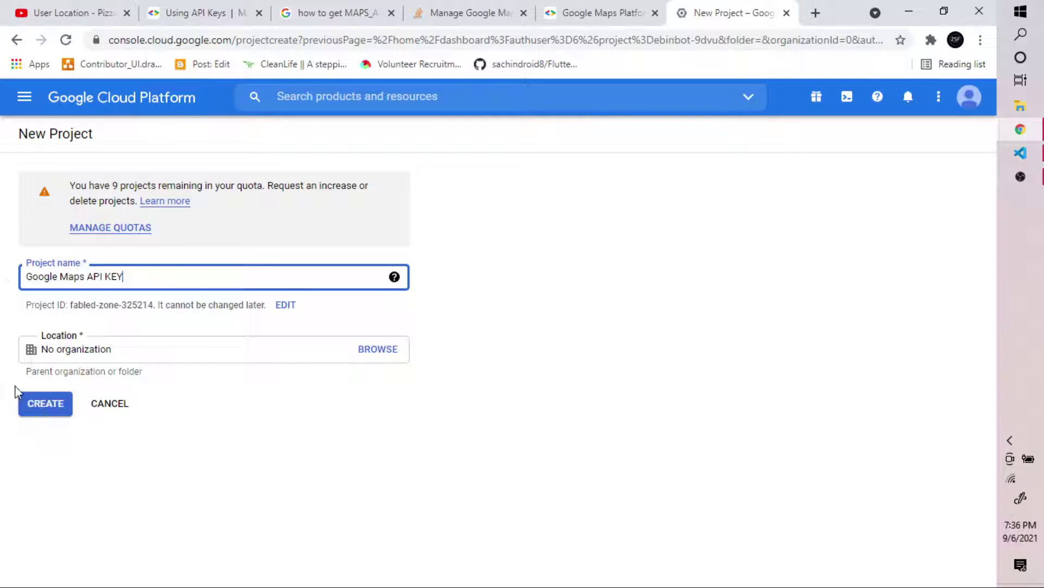
{"action": "left_click", "coordinate": [39, 405]}
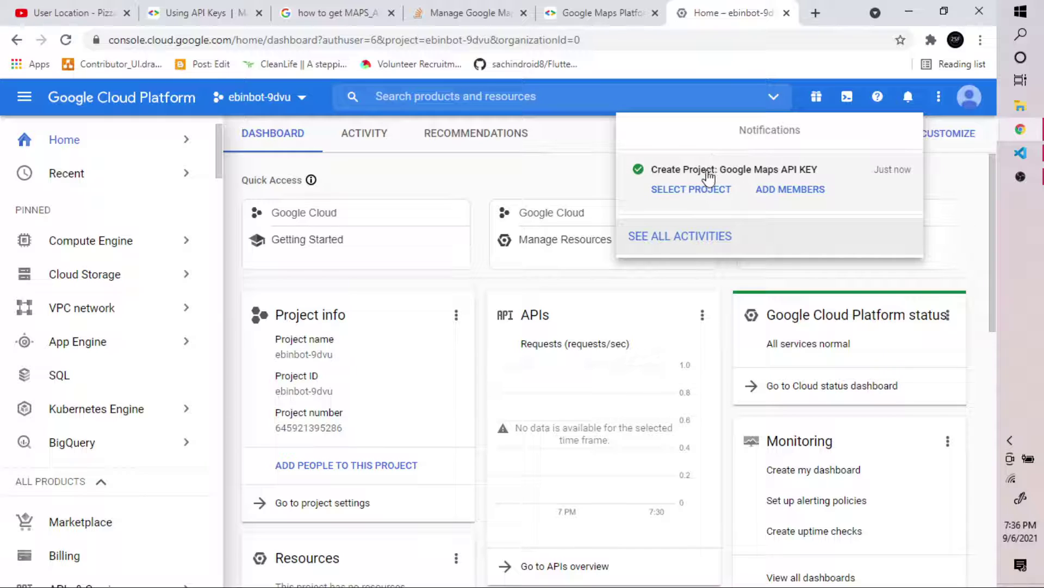
- Switch from the current project to the Google Maps API KEY project and dismiss the notification
{"action": "left_click", "coordinate": [65, 143]}
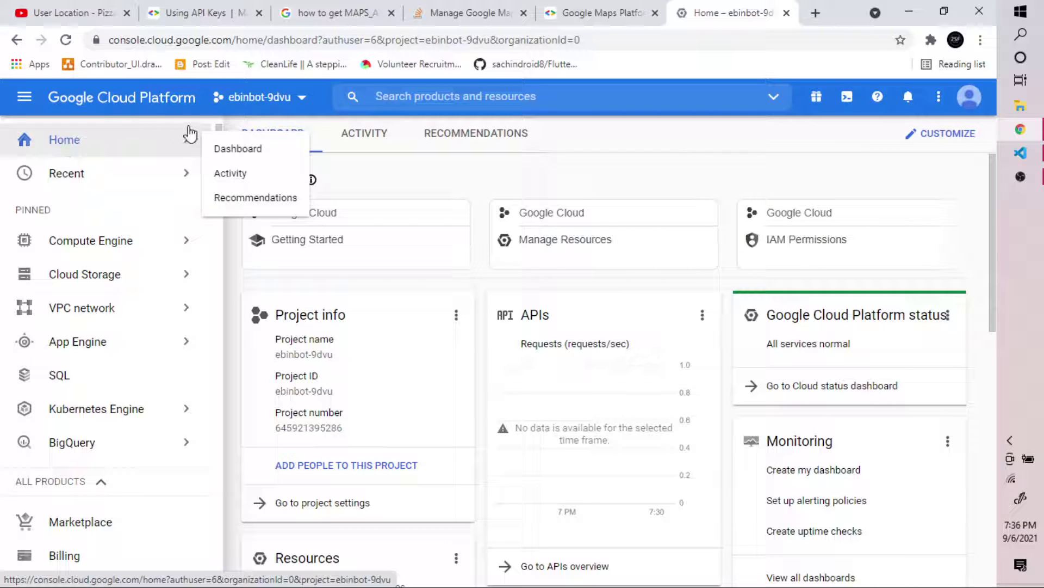
{"action": "left_click", "coordinate": [60, 141]}
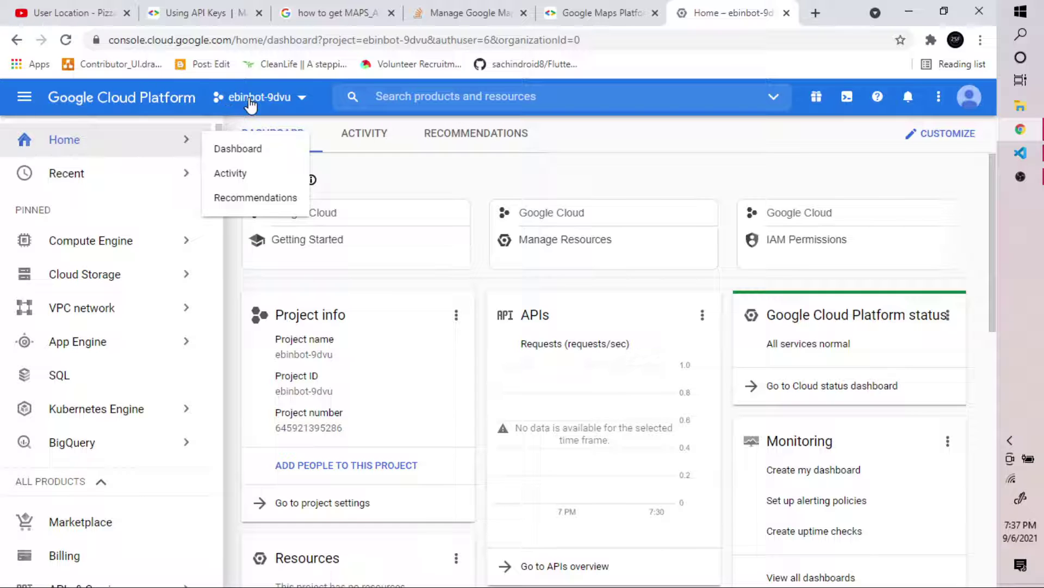
{"action": "left_click", "coordinate": [269, 98]}
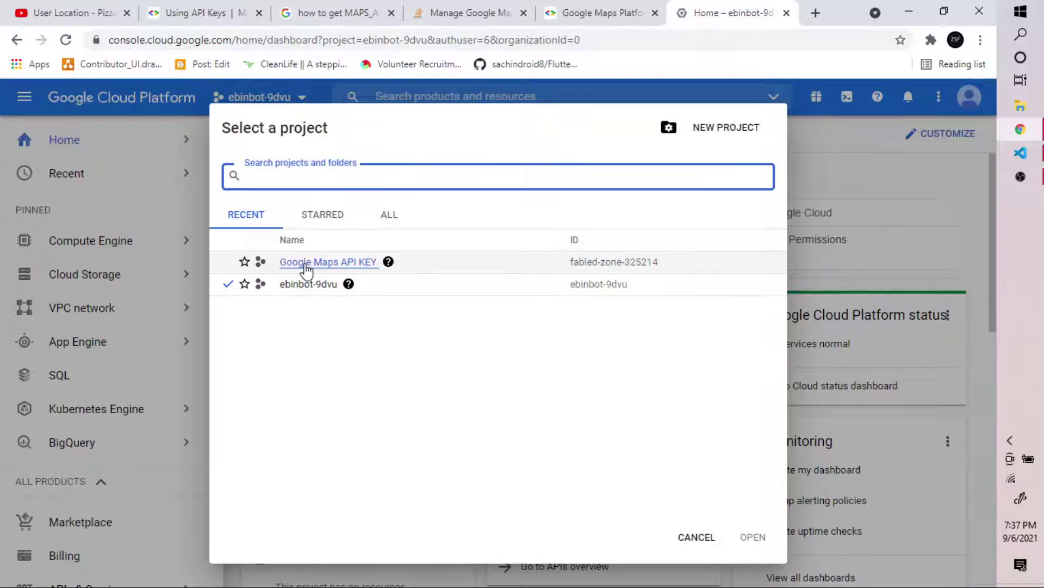
{"action": "left_click", "coordinate": [303, 264]}
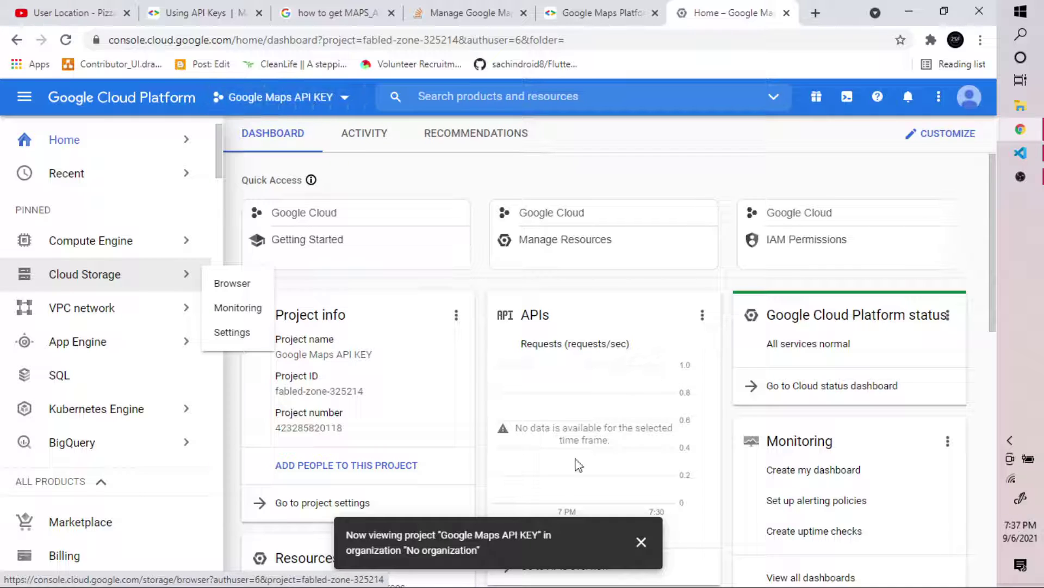
{"action": "left_click", "coordinate": [641, 541]}
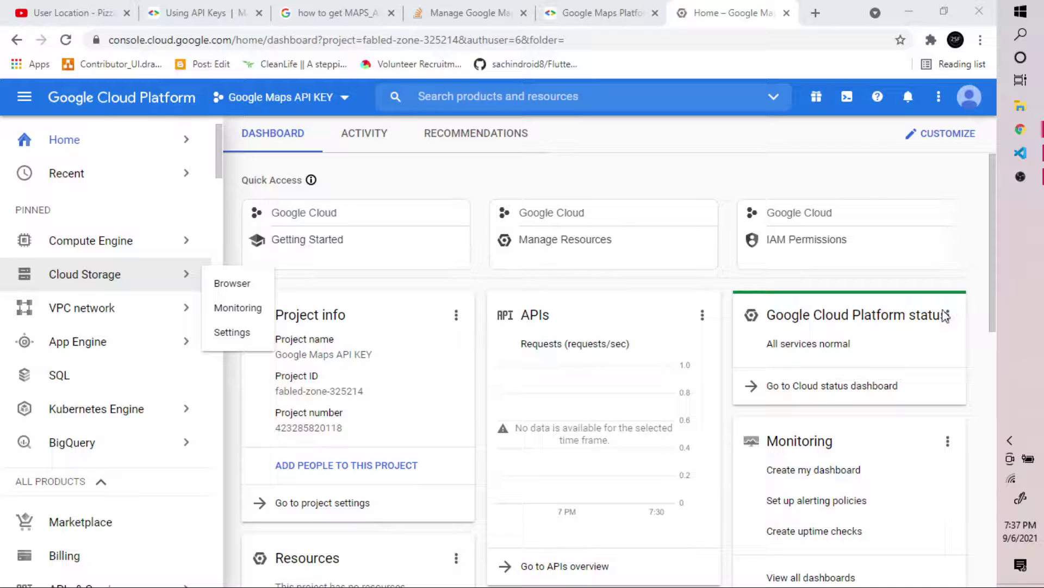
- Open the Credentials page of APIs & Services for the Google Maps API KEY project
{"action": "scroll", "coordinate": [622, 390], "scroll_direction": "down", "scroll_amount": 3}
{"action": "scroll", "coordinate": [622, 391], "scroll_direction": "down", "scroll_amount": 9}
{"action": "scroll", "coordinate": [617, 396], "scroll_direction": "up", "scroll_amount": 12}
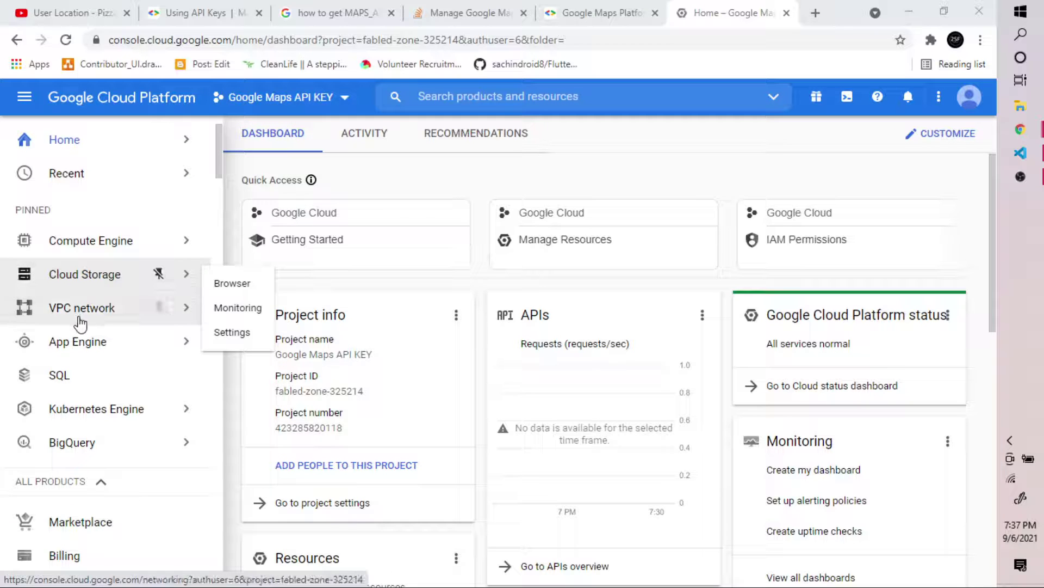
{"action": "mouse_move", "coordinate": [85, 332]}
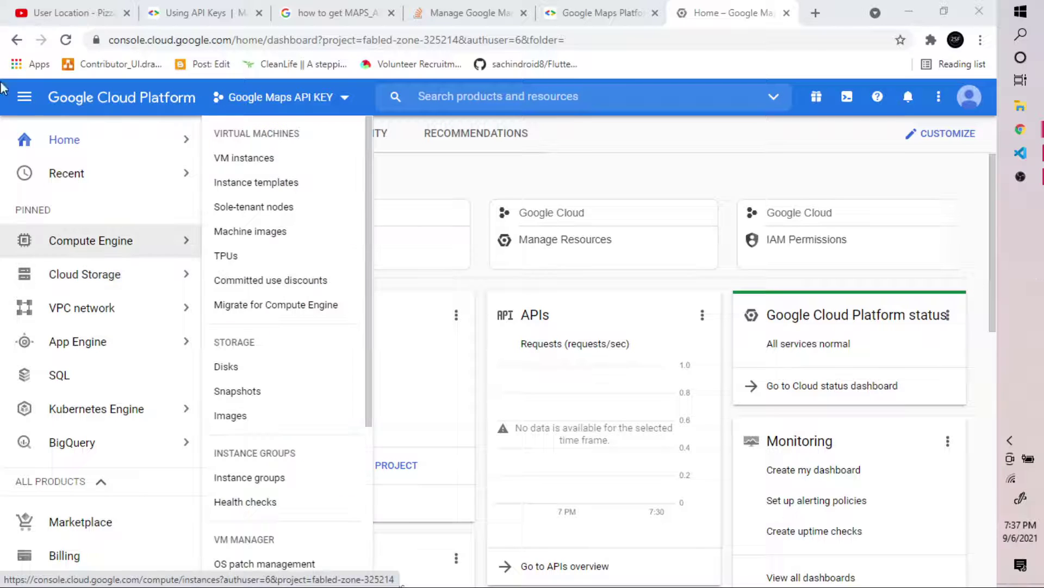
{"action": "scroll", "coordinate": [94, 338], "scroll_direction": "down", "scroll_amount": 3}
{"action": "scroll", "coordinate": [93, 340], "scroll_direction": "down", "scroll_amount": 3}
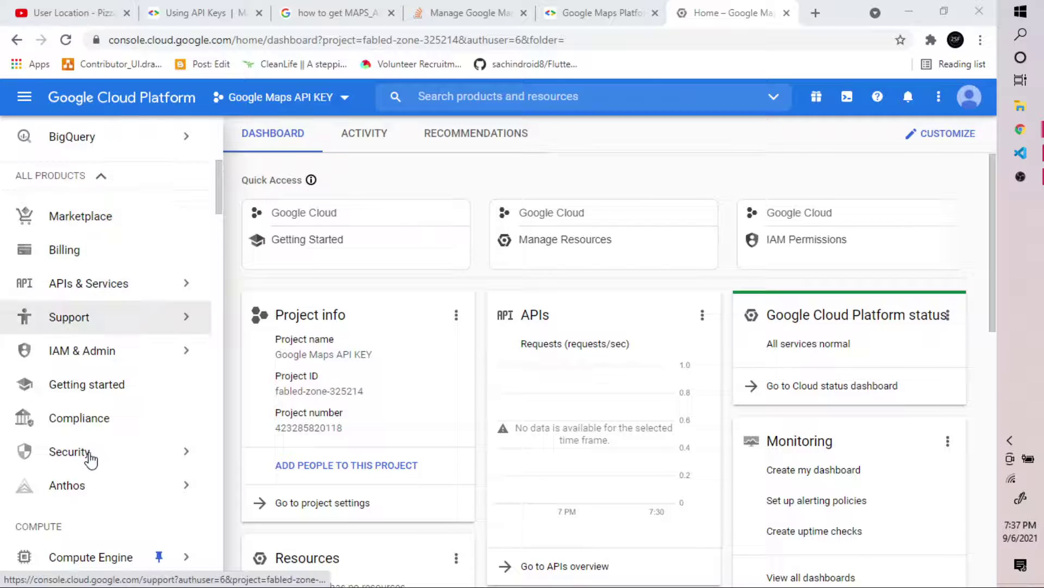
{"action": "mouse_move", "coordinate": [73, 288]}
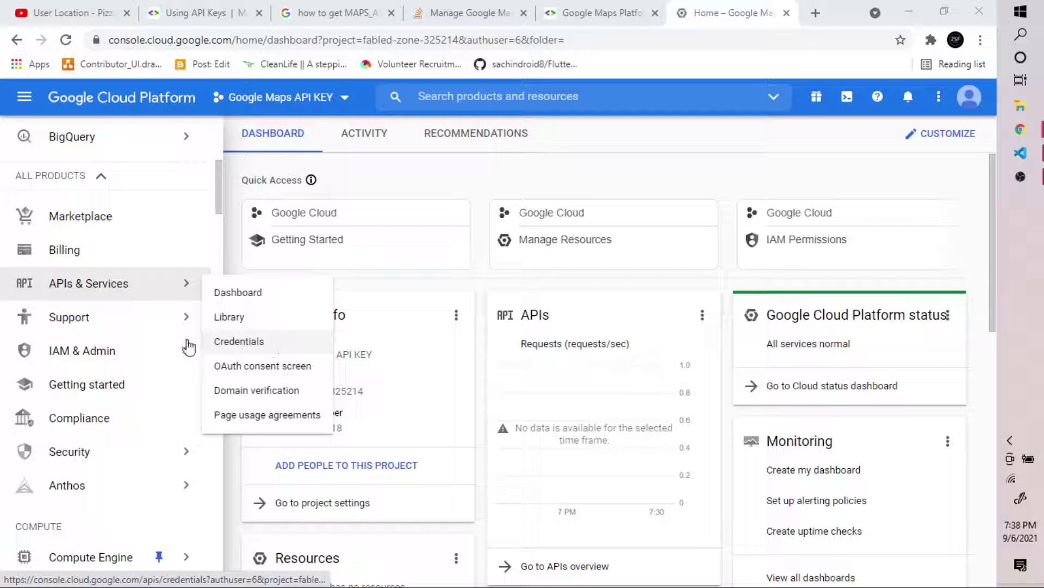
{"action": "left_click", "coordinate": [256, 342]}
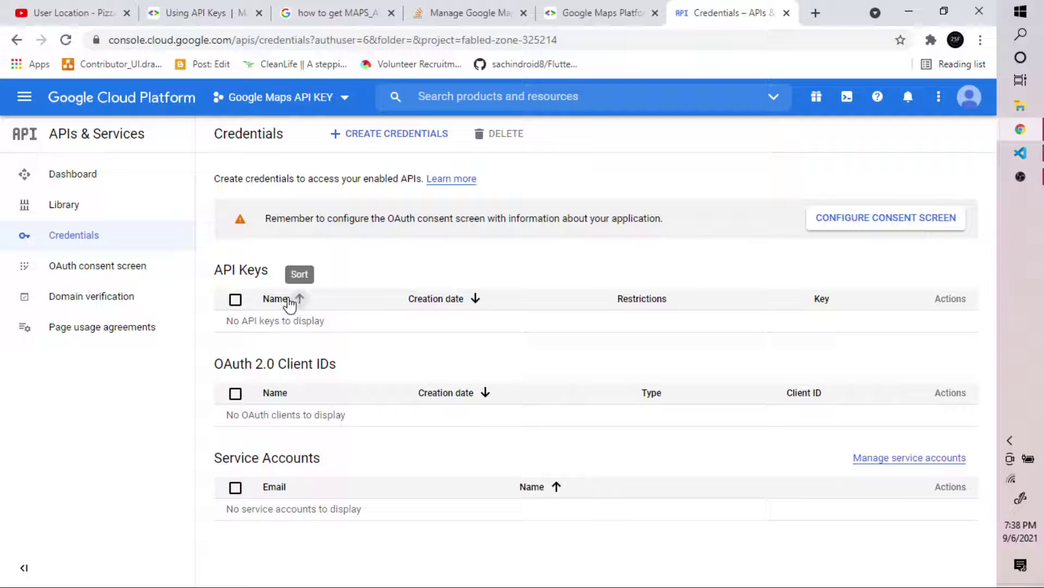
- Create an API key credential, copy the generated key to the clipboard and close the dialog
{"action": "left_click", "coordinate": [411, 140]}
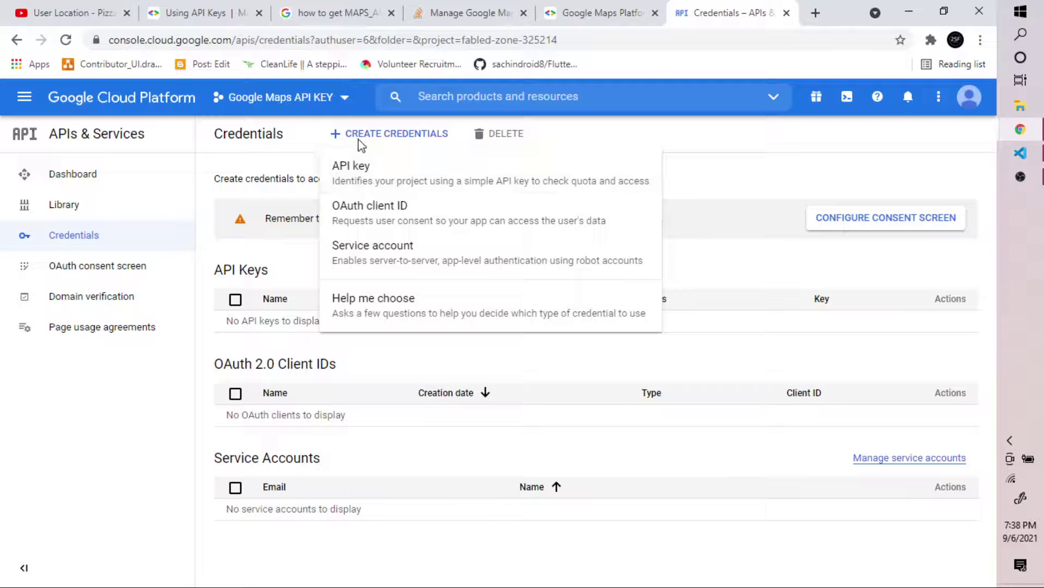
{"action": "left_click", "coordinate": [402, 178]}
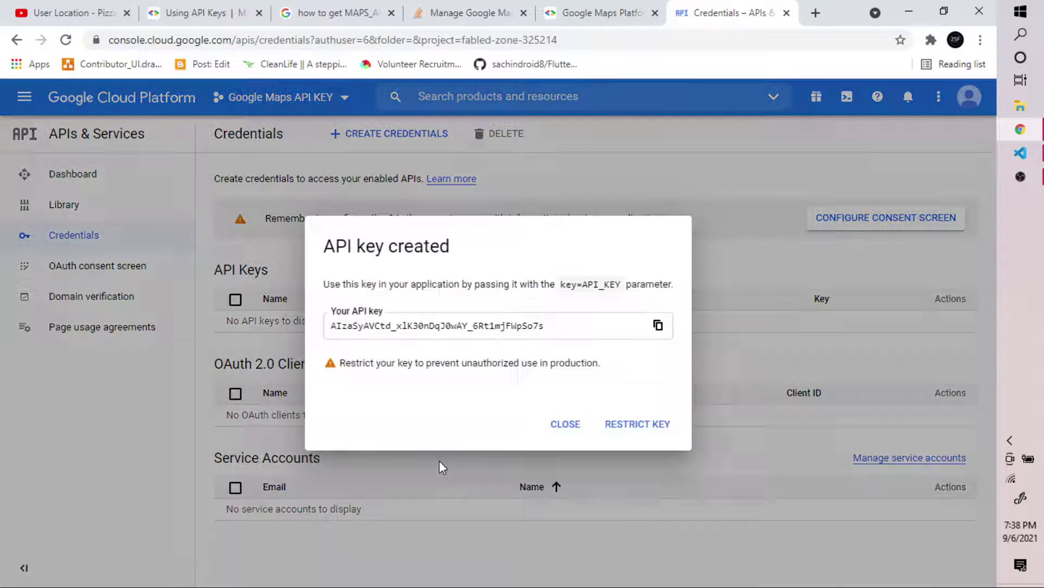
{"action": "left_click", "coordinate": [662, 328]}
{"action": "left_click", "coordinate": [662, 327]}
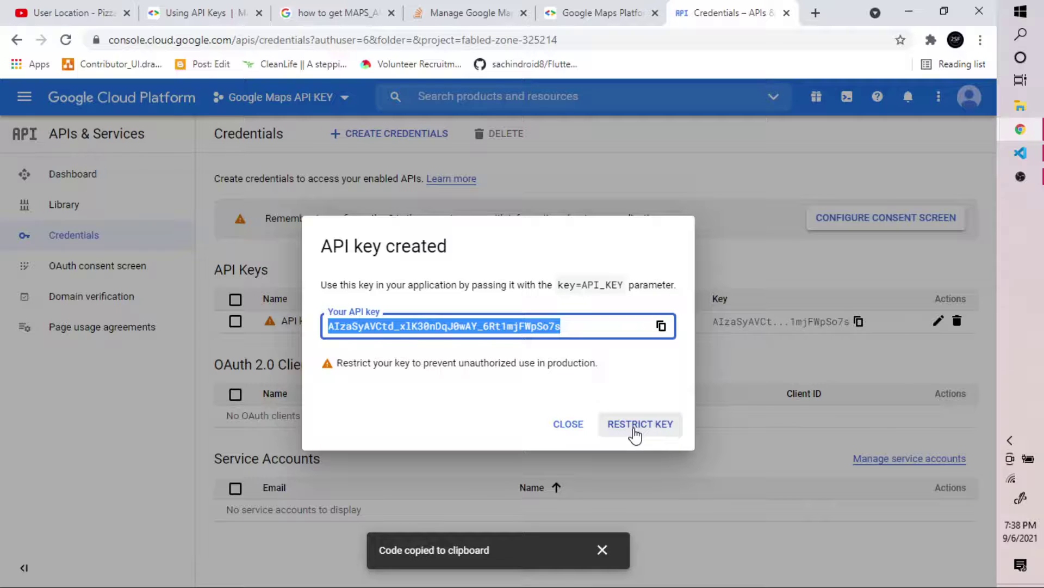
{"action": "left_click", "coordinate": [560, 427]}
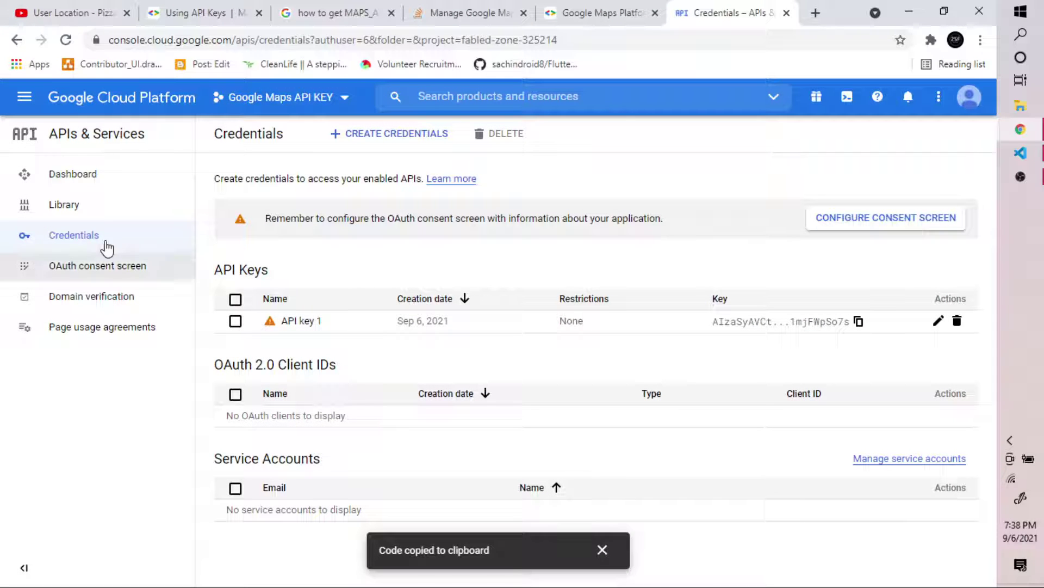
- Go to the API Library and show all APIs in the Maps category
{"action": "left_click", "coordinate": [62, 208]}
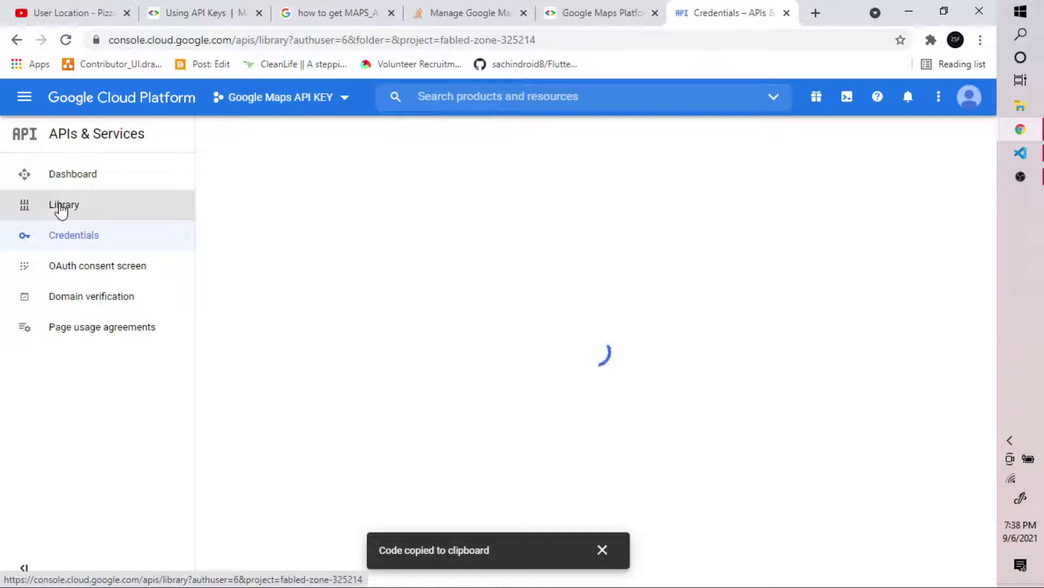
{"action": "left_click", "coordinate": [61, 209]}
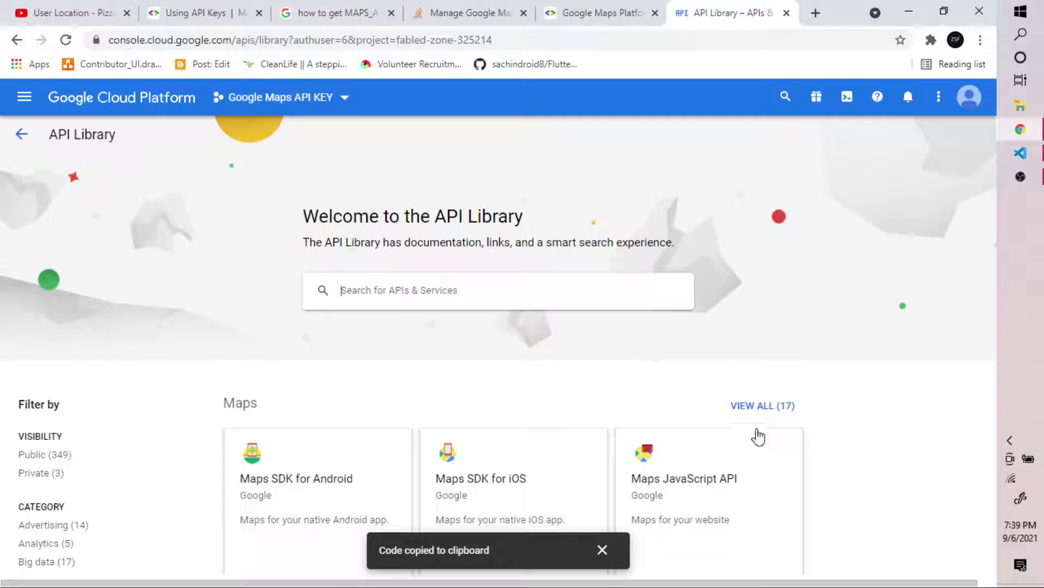
{"action": "left_click", "coordinate": [751, 407]}
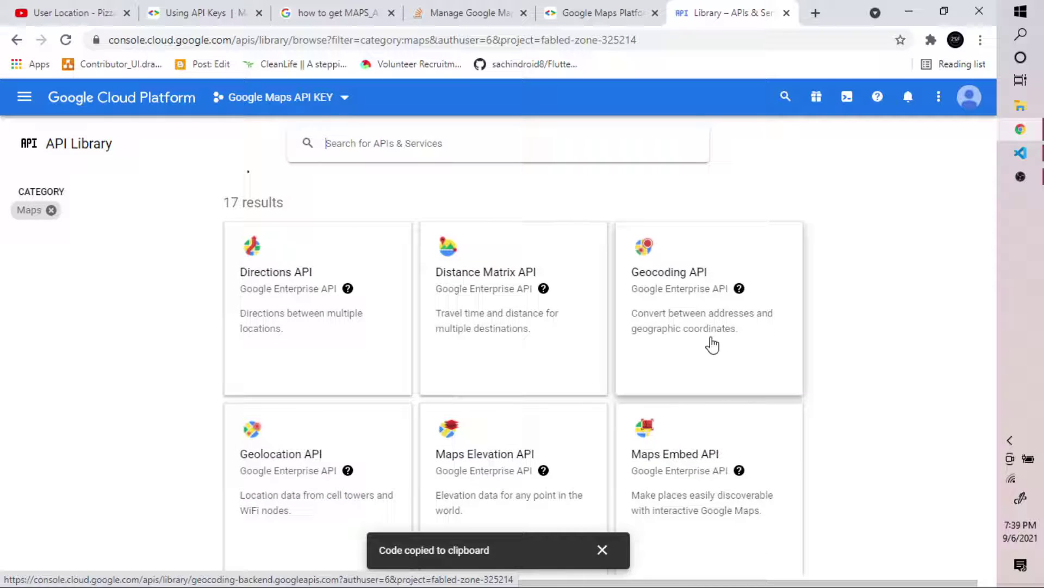
- Find Maps SDK for Android among the Maps APIs and enable it for the project
{"action": "scroll", "coordinate": [476, 345], "scroll_direction": "down", "scroll_amount": 6}
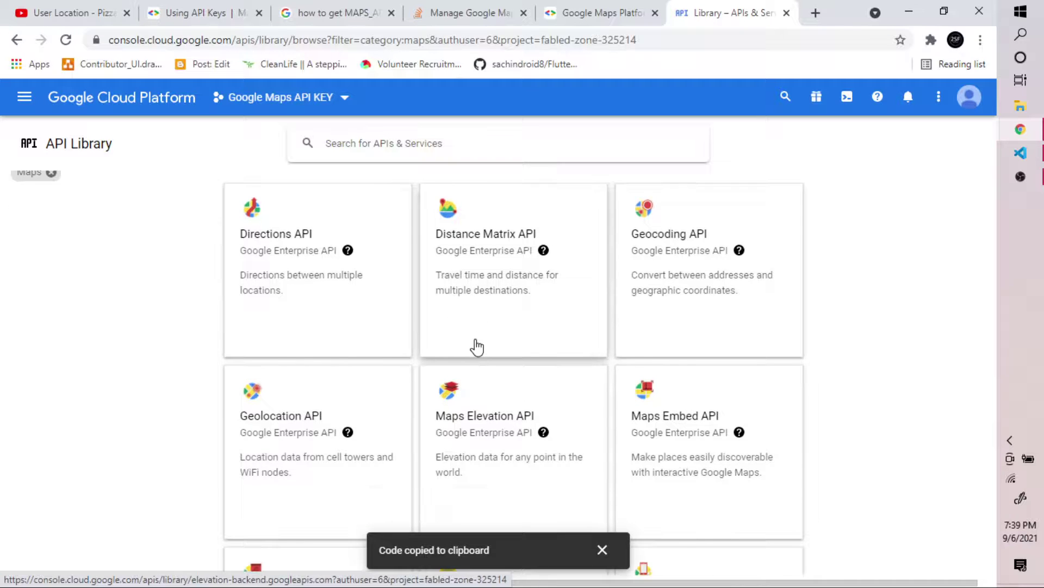
{"action": "scroll", "coordinate": [443, 424], "scroll_direction": "down", "scroll_amount": 7}
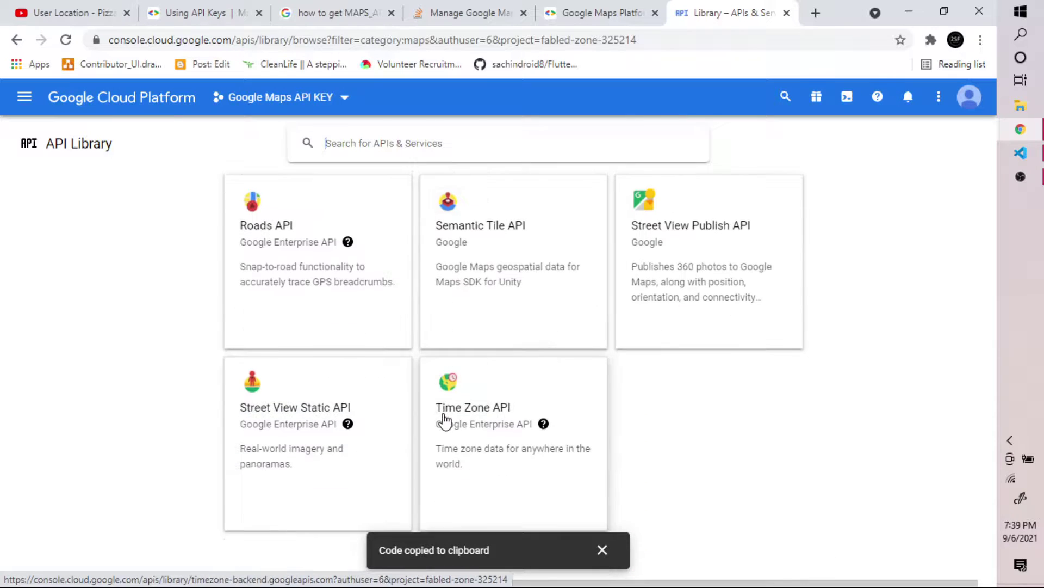
{"action": "scroll", "coordinate": [574, 427], "scroll_direction": "up", "scroll_amount": 12}
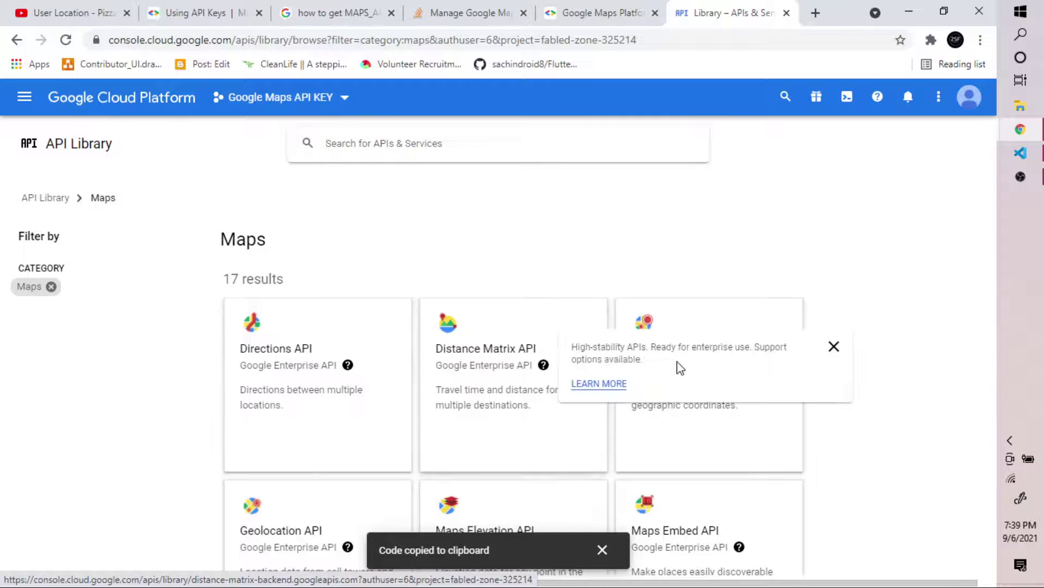
{"action": "scroll", "coordinate": [762, 411], "scroll_direction": "down", "scroll_amount": 3}
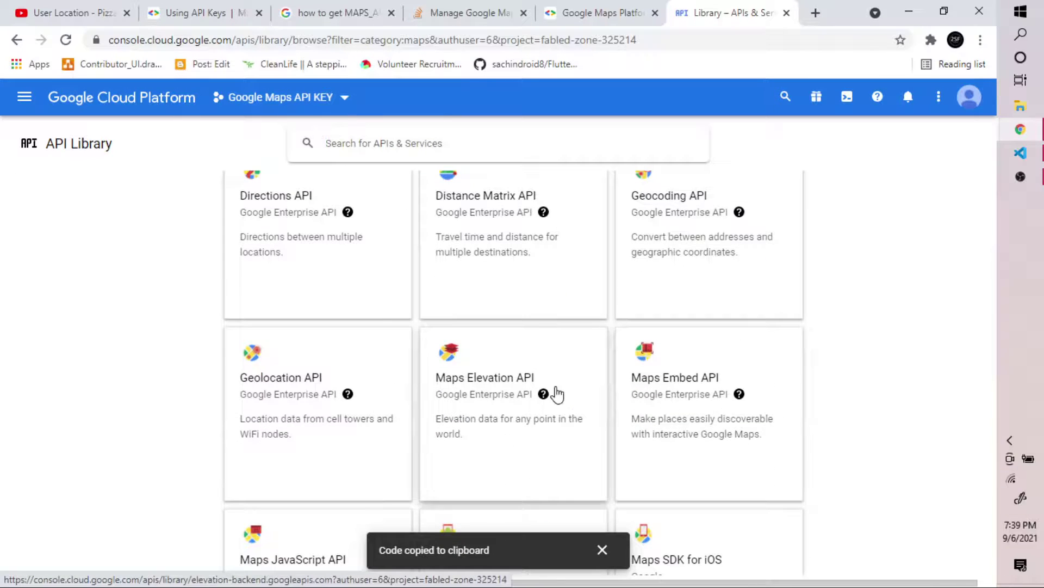
{"action": "scroll", "coordinate": [321, 430], "scroll_direction": "down", "scroll_amount": 4}
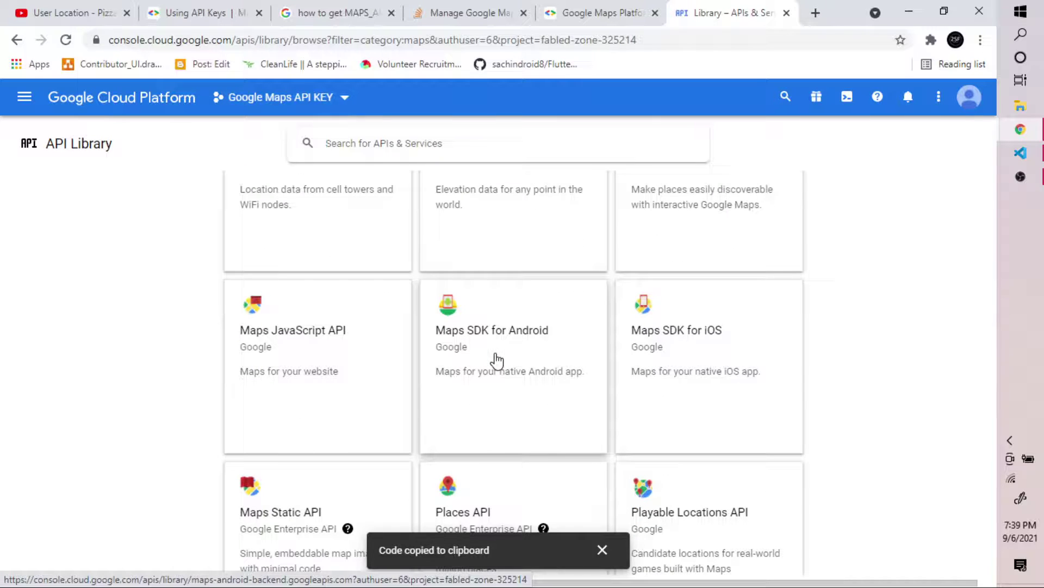
{"action": "scroll", "coordinate": [504, 337], "scroll_direction": "down", "scroll_amount": 3}
{"action": "scroll", "coordinate": [500, 272], "scroll_direction": "up", "scroll_amount": 1}
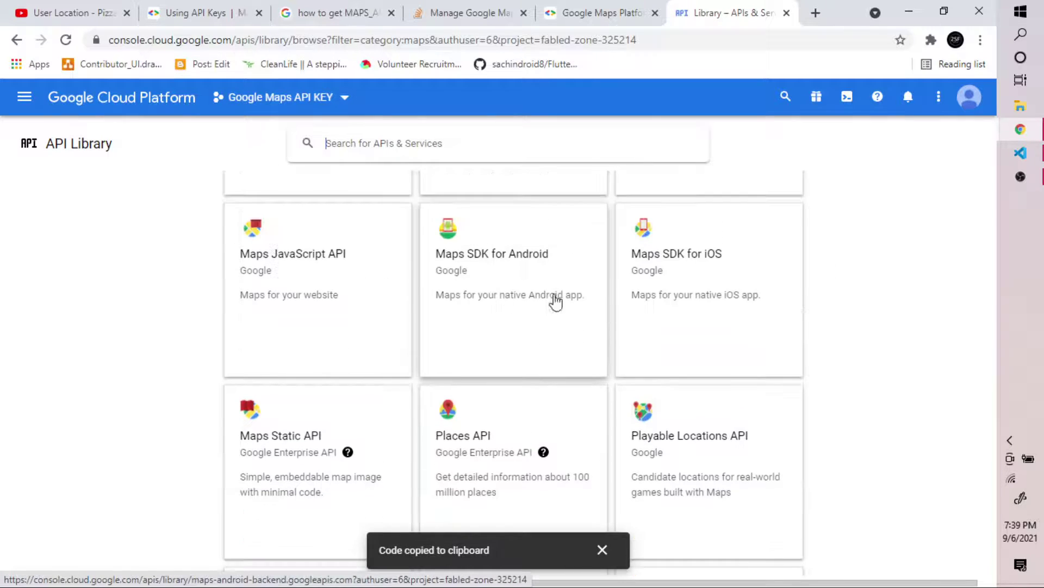
{"action": "left_click", "coordinate": [494, 280]}
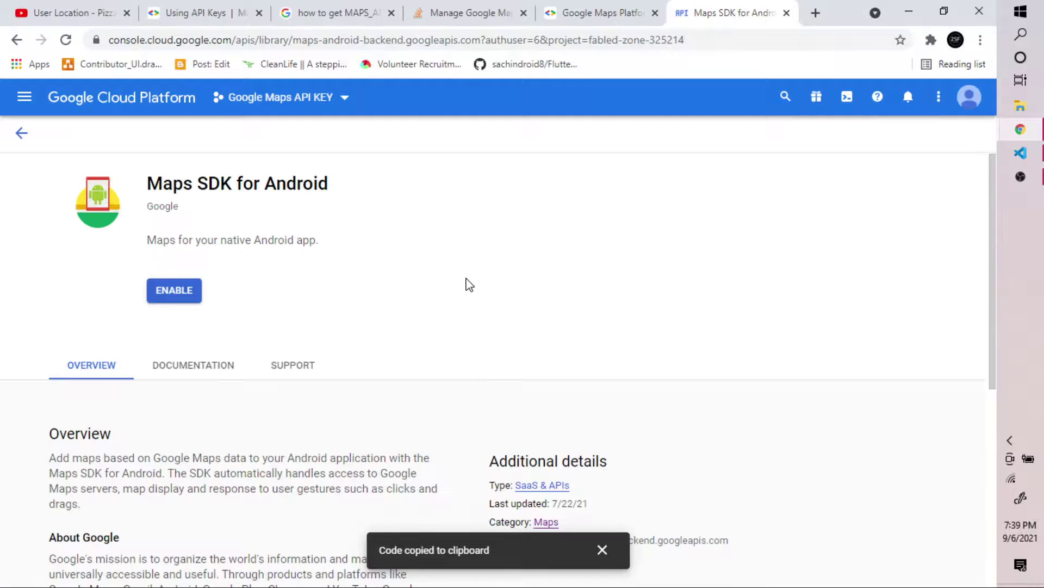
{"action": "left_click", "coordinate": [167, 293]}
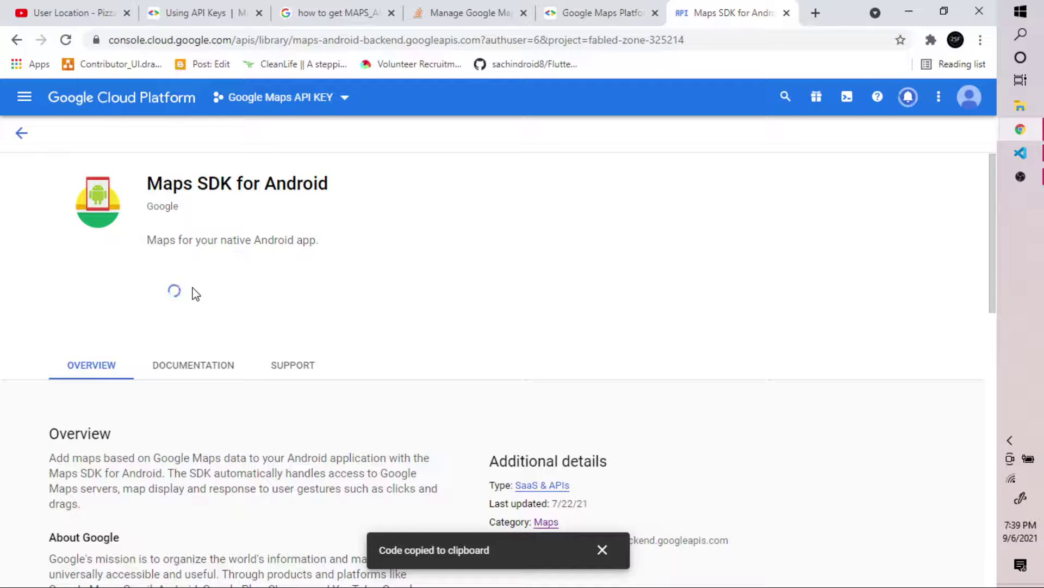
{"action": "left_click", "coordinate": [179, 289]}
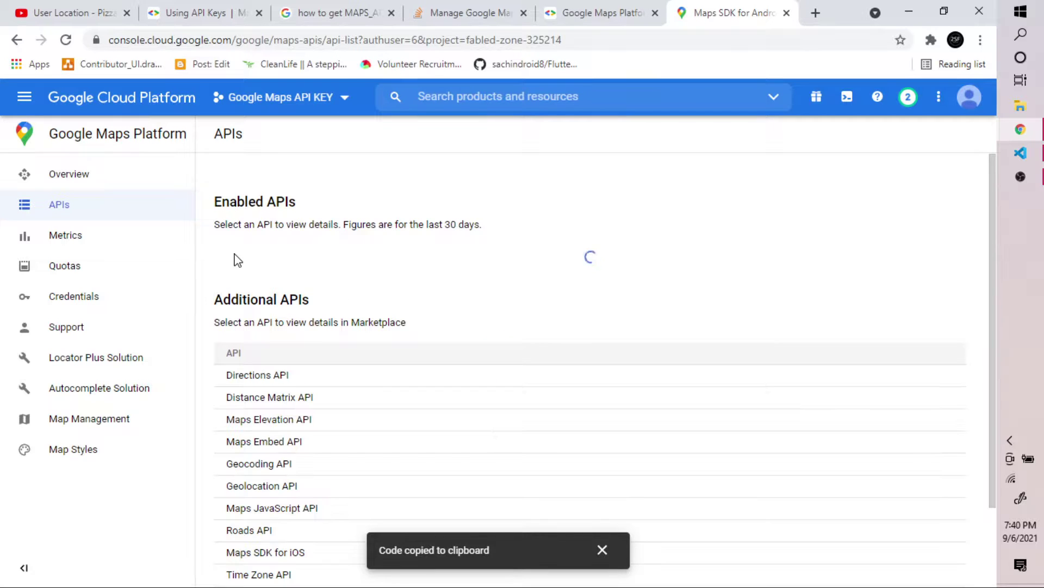
- Return to the Maps category of the API Library and look through the other available Maps APIs
{"action": "left_click", "coordinate": [61, 197]}
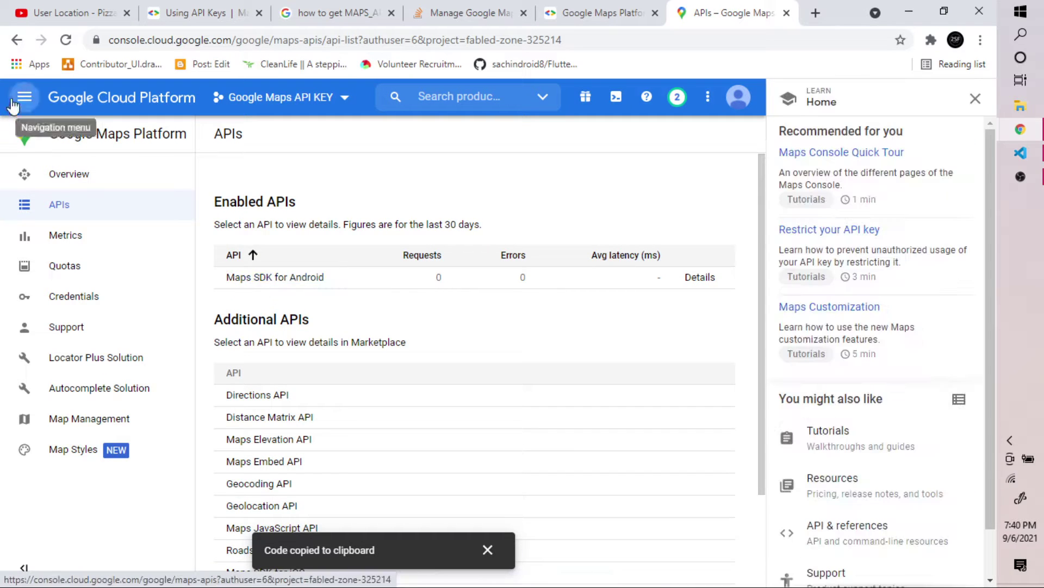
{"action": "left_click", "coordinate": [16, 43]}
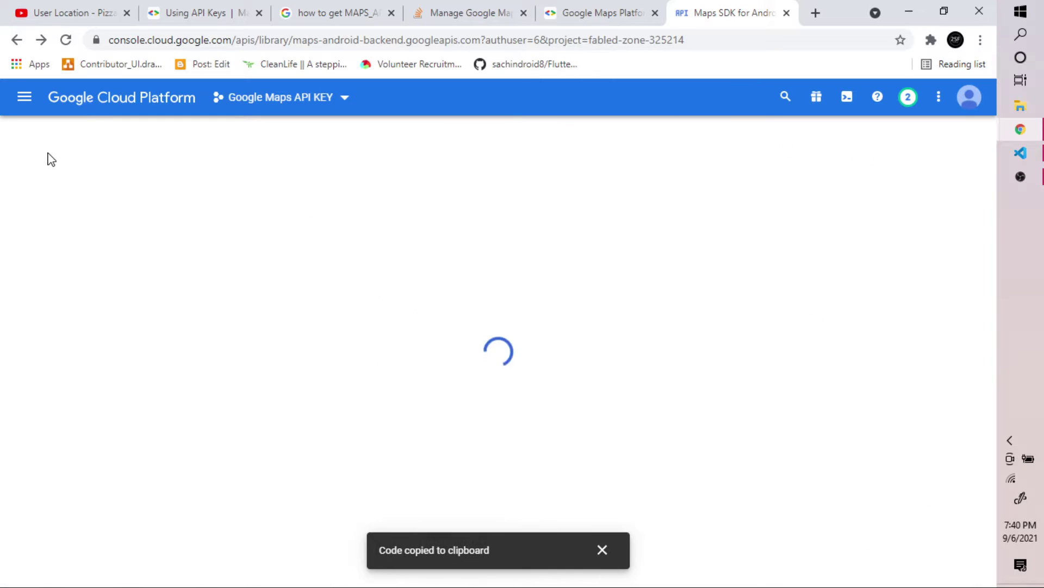
{"action": "left_click", "coordinate": [22, 134]}
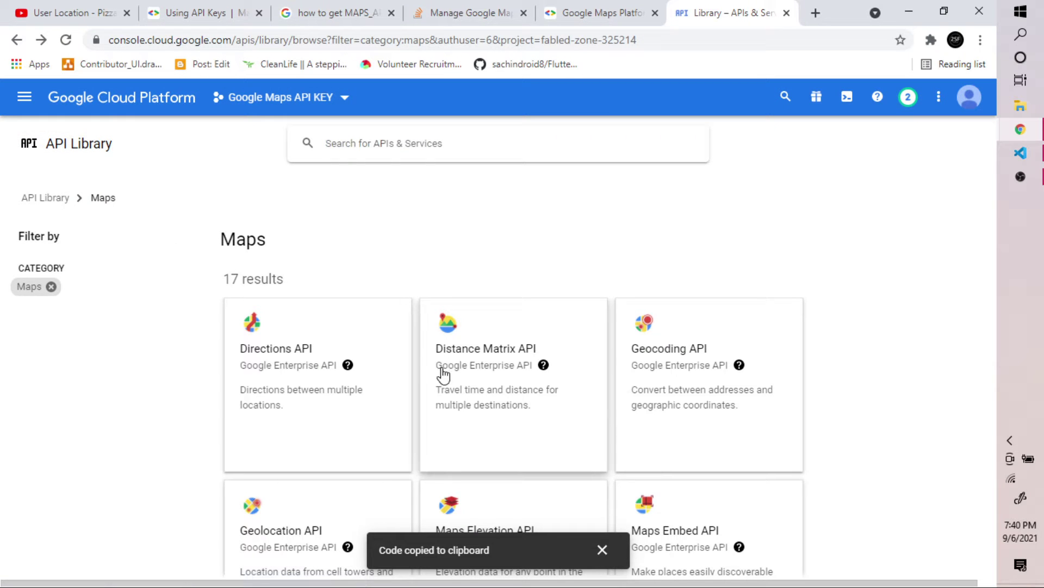
{"action": "scroll", "coordinate": [455, 394], "scroll_direction": "down", "scroll_amount": 1}
{"action": "scroll", "coordinate": [451, 396], "scroll_direction": "down", "scroll_amount": 5}
{"action": "scroll", "coordinate": [448, 379], "scroll_direction": "down", "scroll_amount": 2}
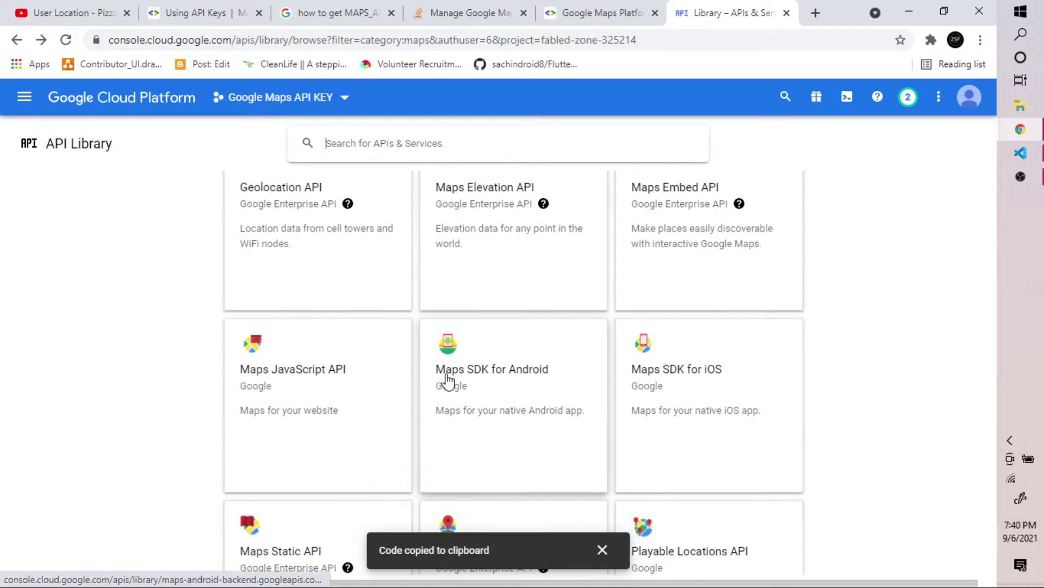
{"action": "scroll", "coordinate": [672, 376], "scroll_direction": "down", "scroll_amount": 2}
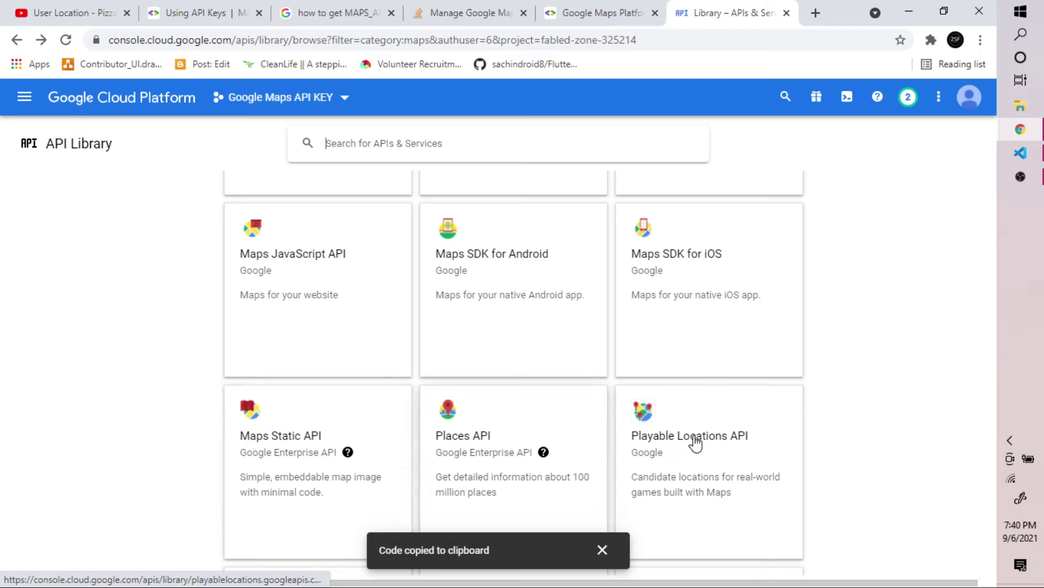
{"action": "left_click", "coordinate": [1040, 251]}
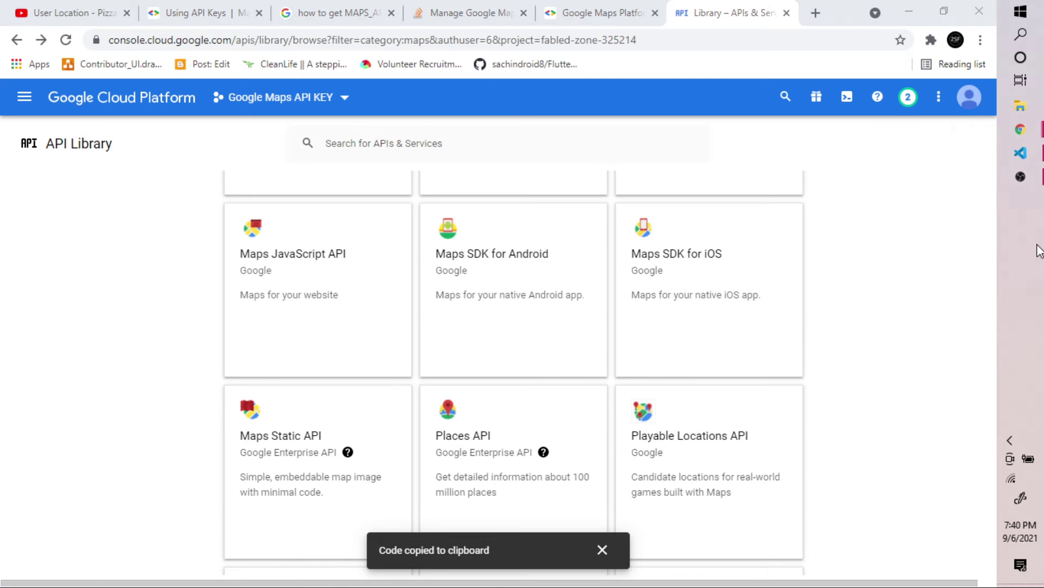